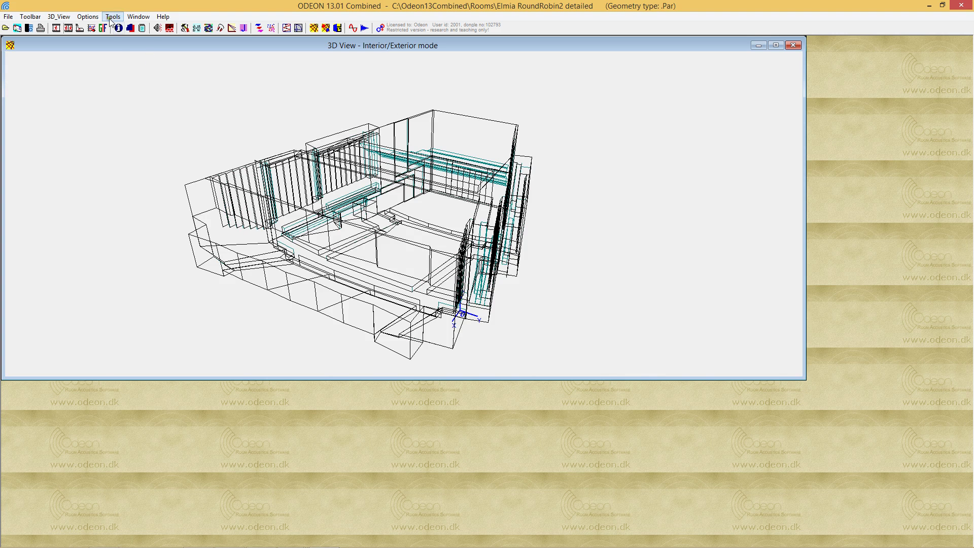
Step: Review the Investigation of simulation parameters dialog, then show the Job List with its 3D source-receiver view
left_click(114, 17)
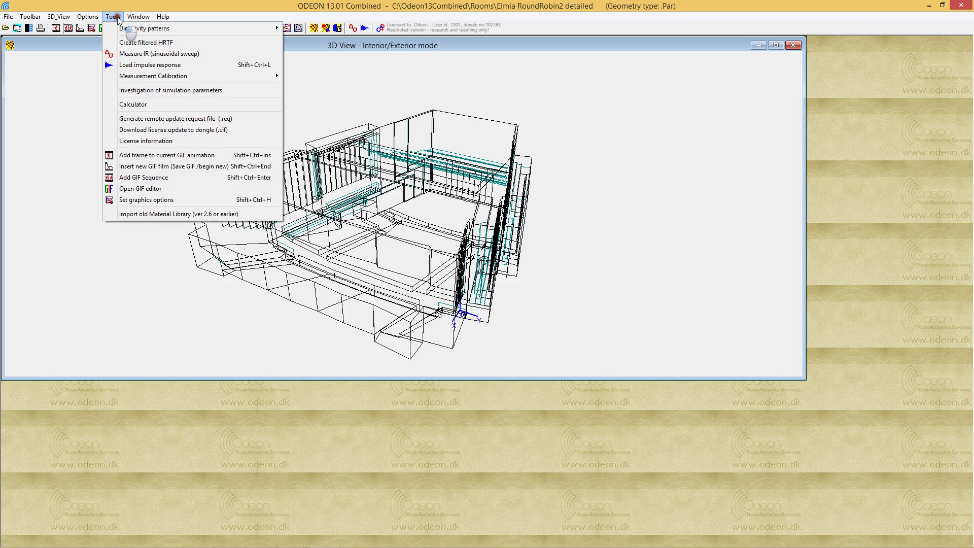
left_click(151, 92)
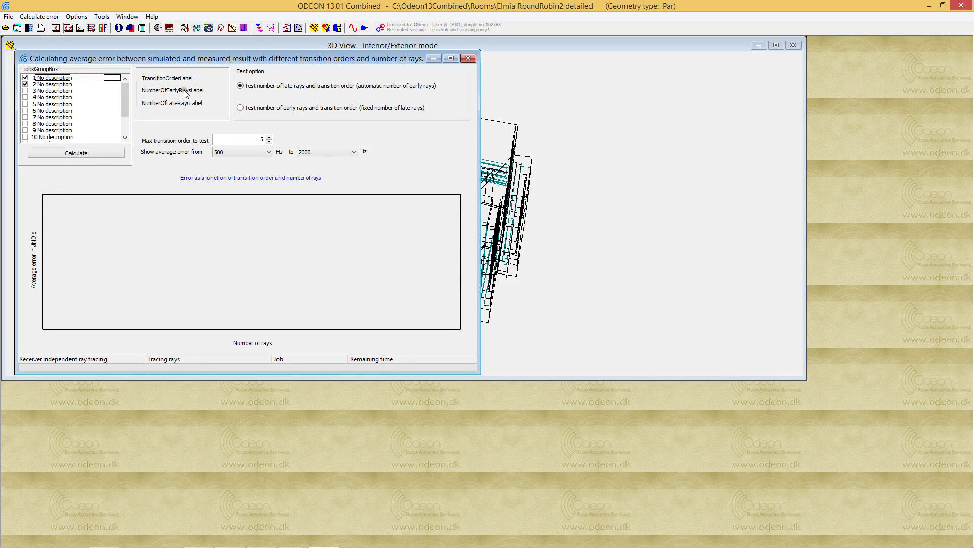
left_click(247, 28)
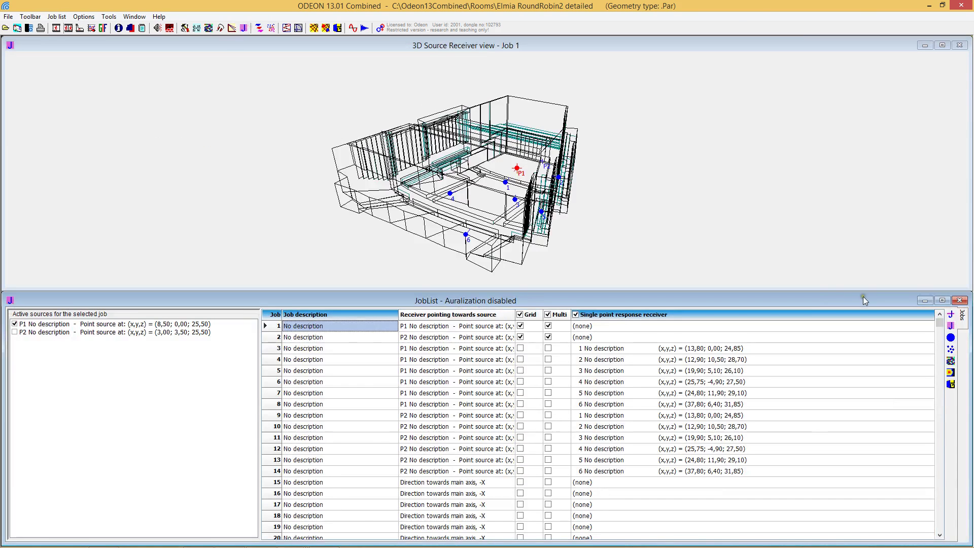
left_click(685, 329)
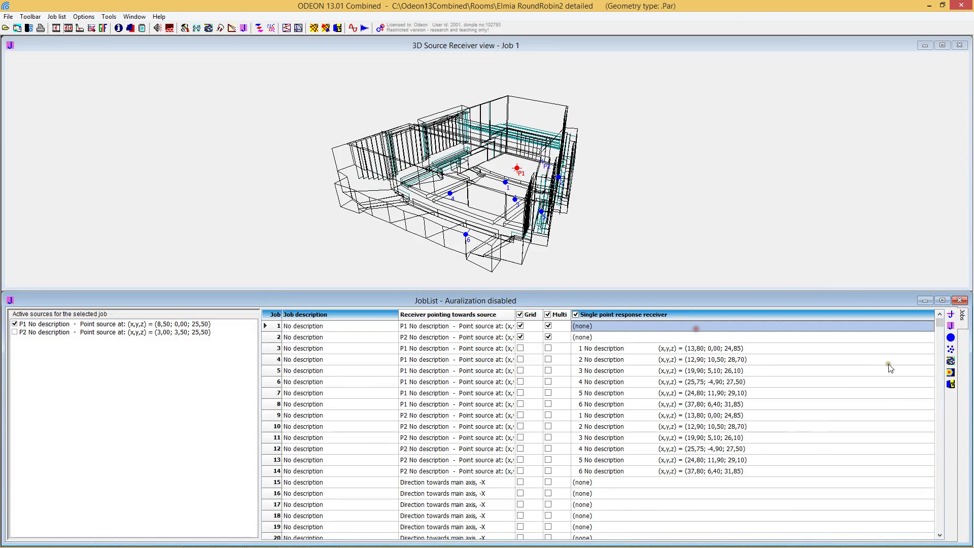
left_click(950, 349)
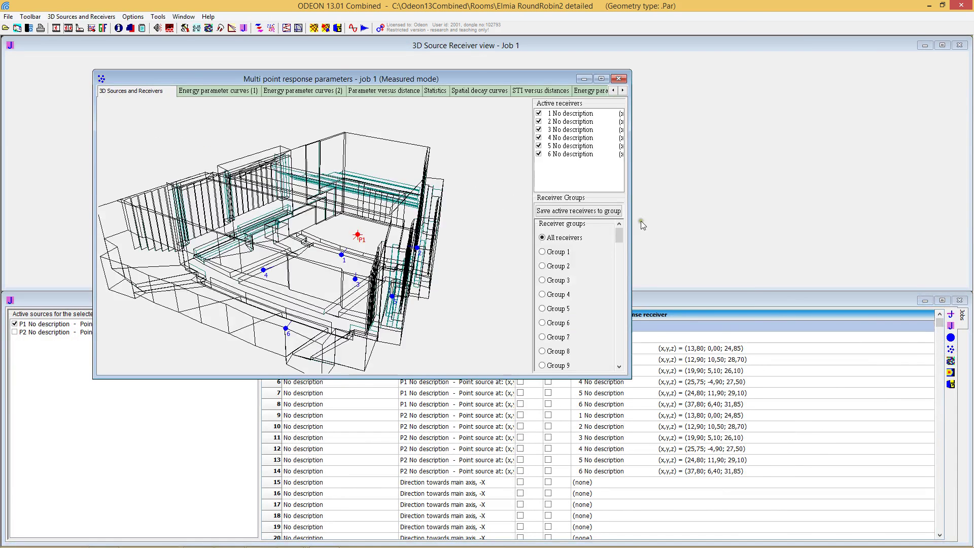
left_click(590, 97)
left_click(593, 93)
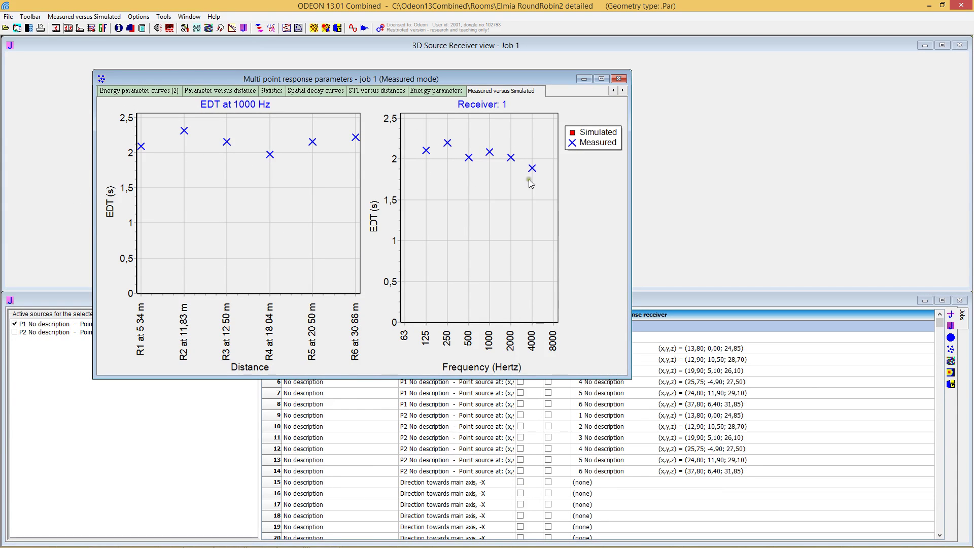
left_click(619, 79)
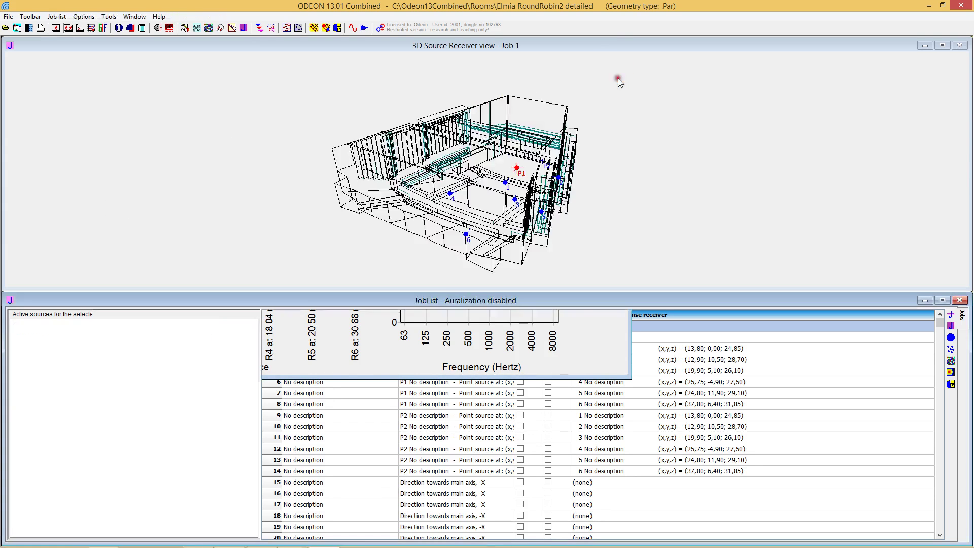
Step: Check the Room setup calculation parameters (17504 late rays, transition order 2), then close them
left_click(186, 30)
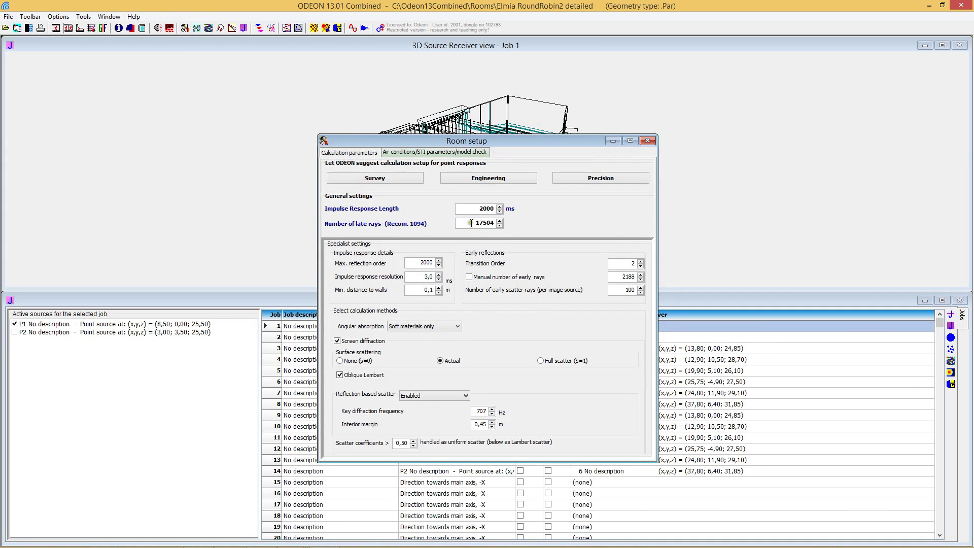
left_click_drag(476, 223, 480, 223)
left_click(627, 262)
left_click(649, 141)
Step: Show job 1's Measured versus Simulated multi point response and open the room acoustic parameter list
left_click(648, 143)
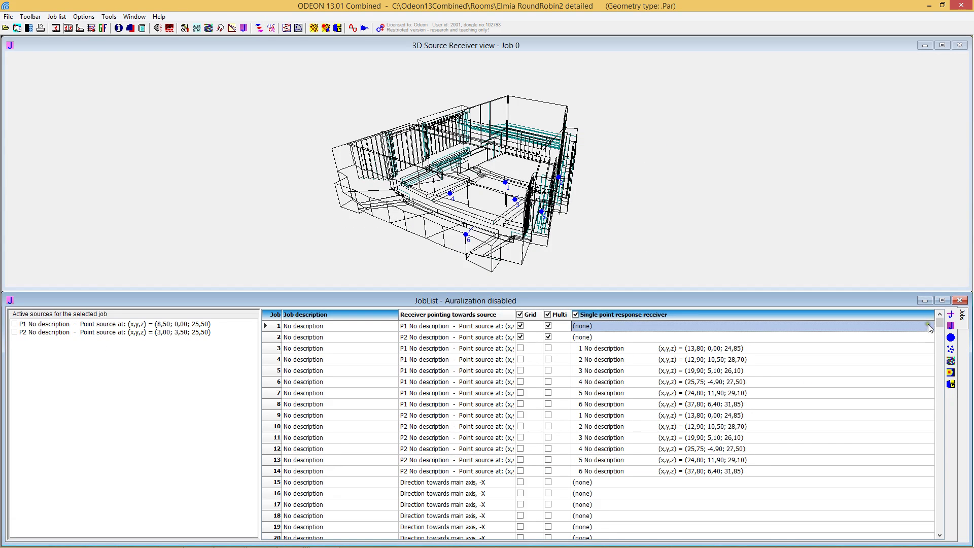
left_click(951, 352)
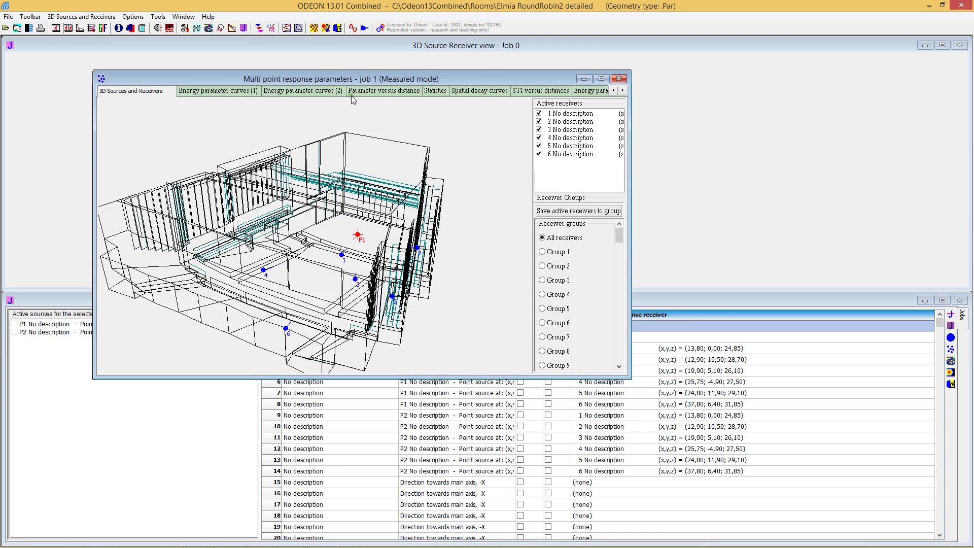
left_click(622, 90)
left_click(622, 90)
left_click(487, 91)
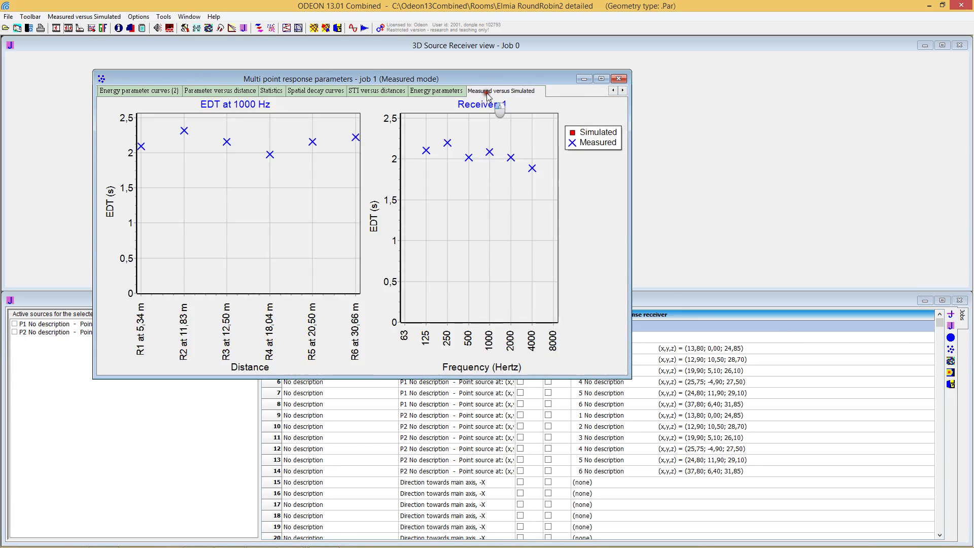
left_click(198, 29)
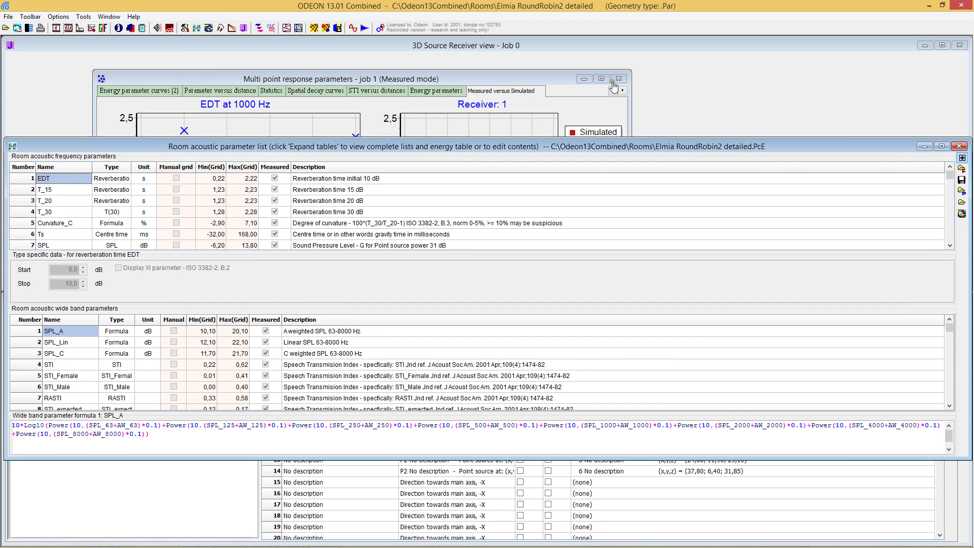
Step: Expand the parameter list to full detail and change the Visible settings of Curvature_C, SPL and D_50
left_click(962, 158)
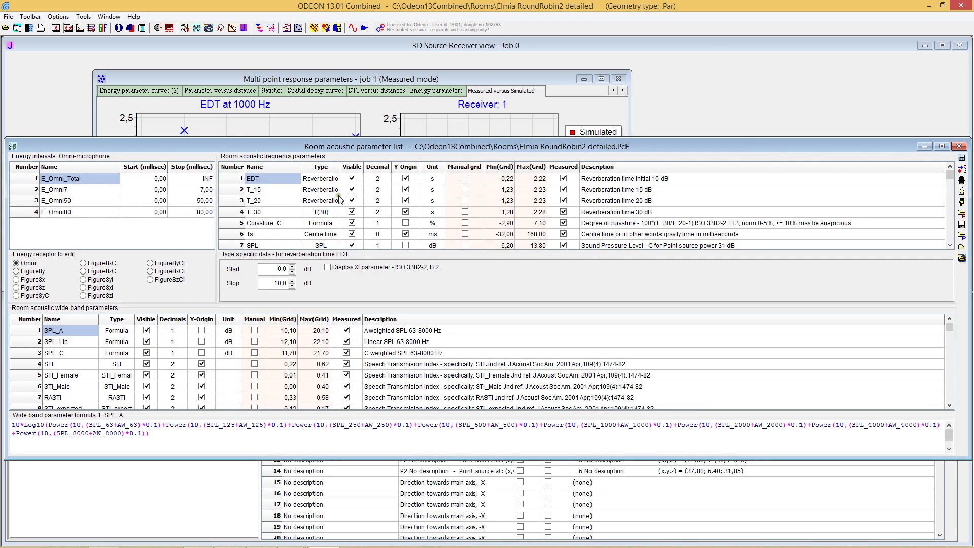
left_click(352, 224)
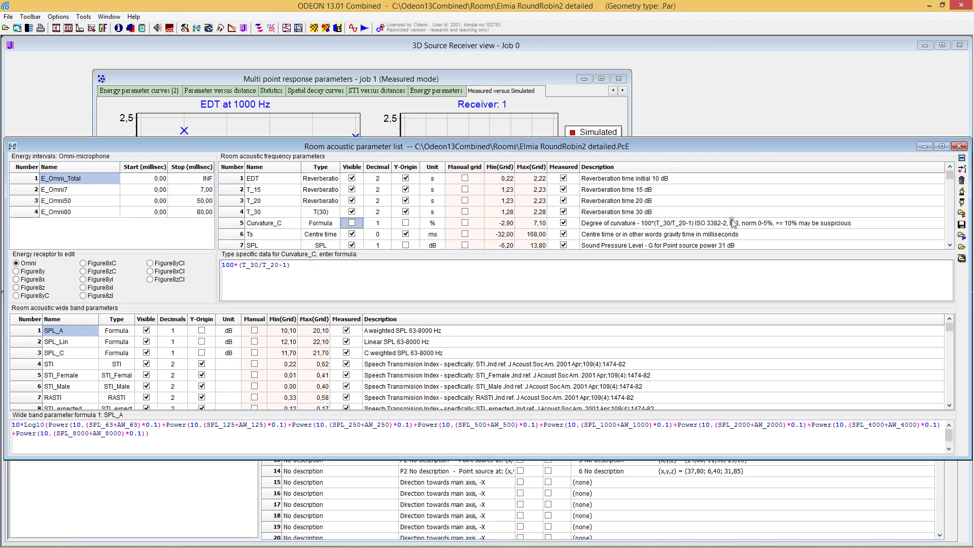
key("Down")
key("Down")
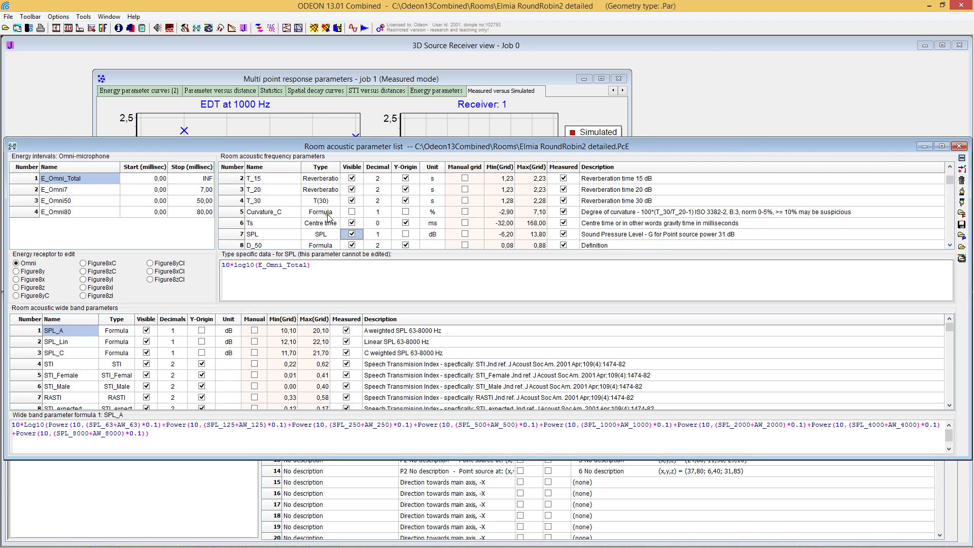
key("Up")
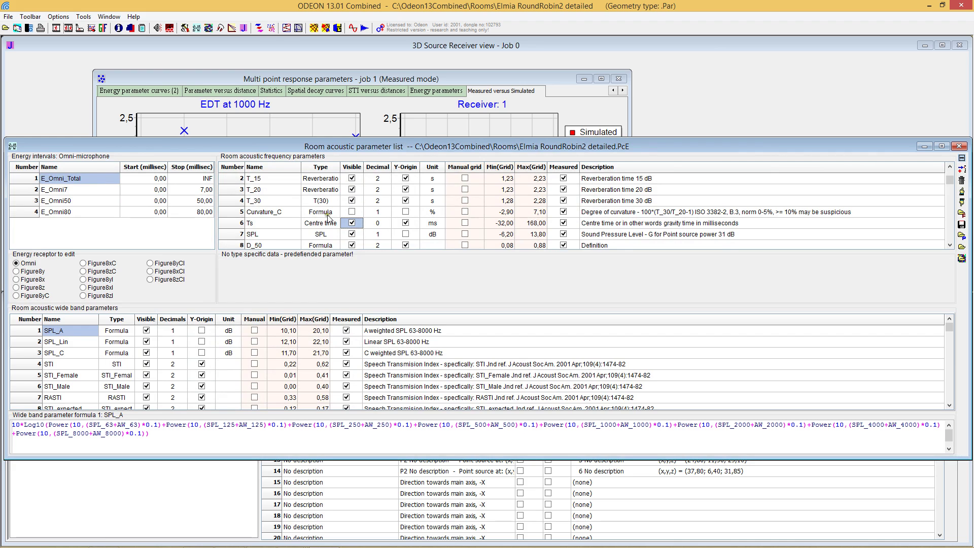
left_click(352, 235)
left_click(352, 244)
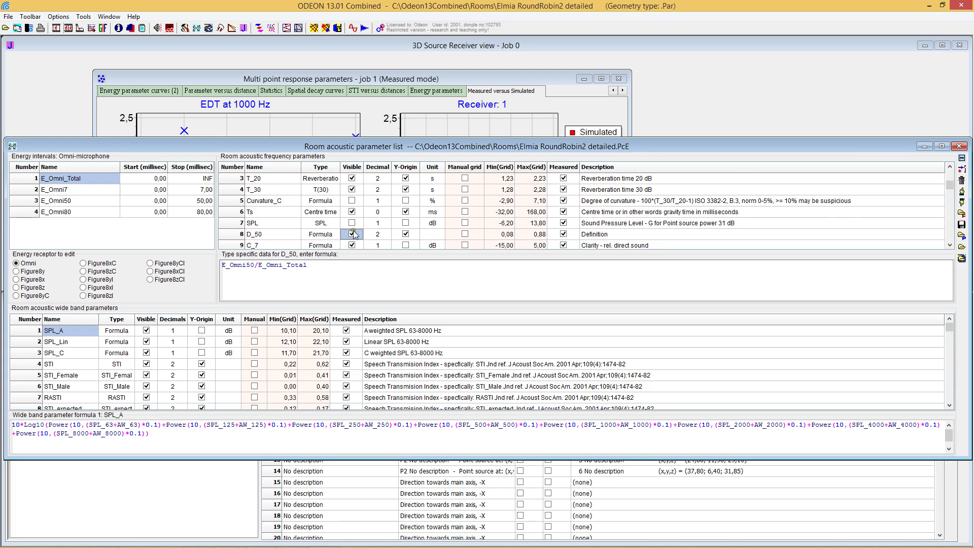
left_click(352, 234)
Step: Scroll down past C_50 and untick Visible for U_50
scroll(353, 238, "down", 1)
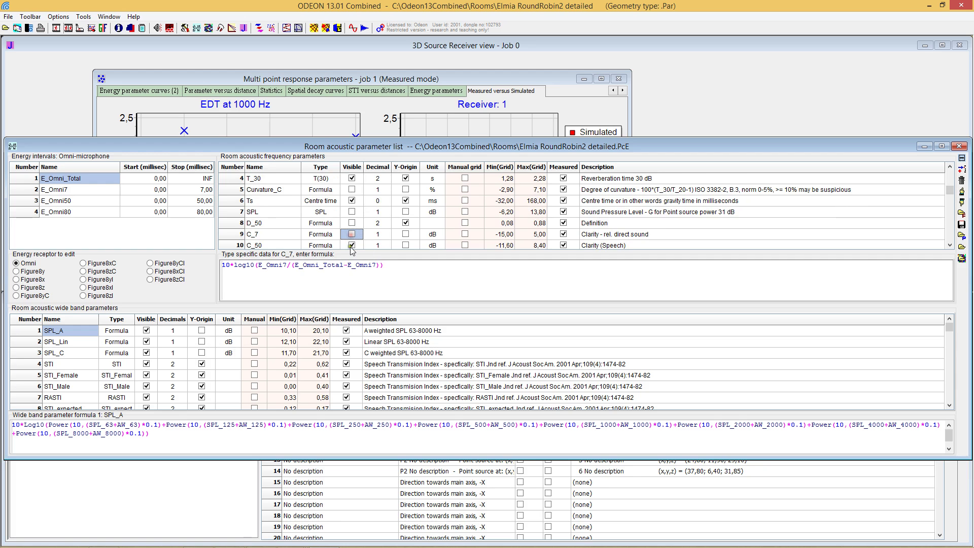
left_click(351, 246)
scroll(359, 258, "down", 1)
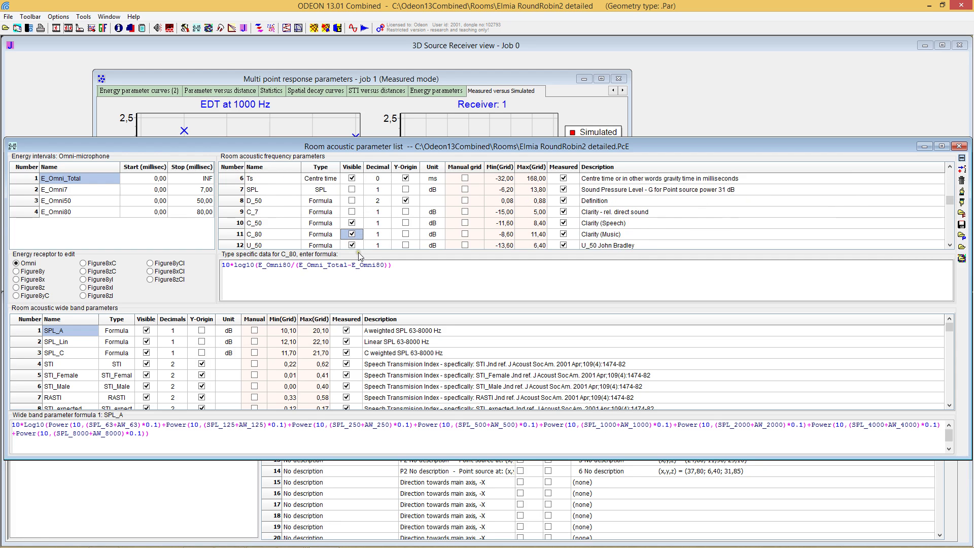
left_click(352, 245)
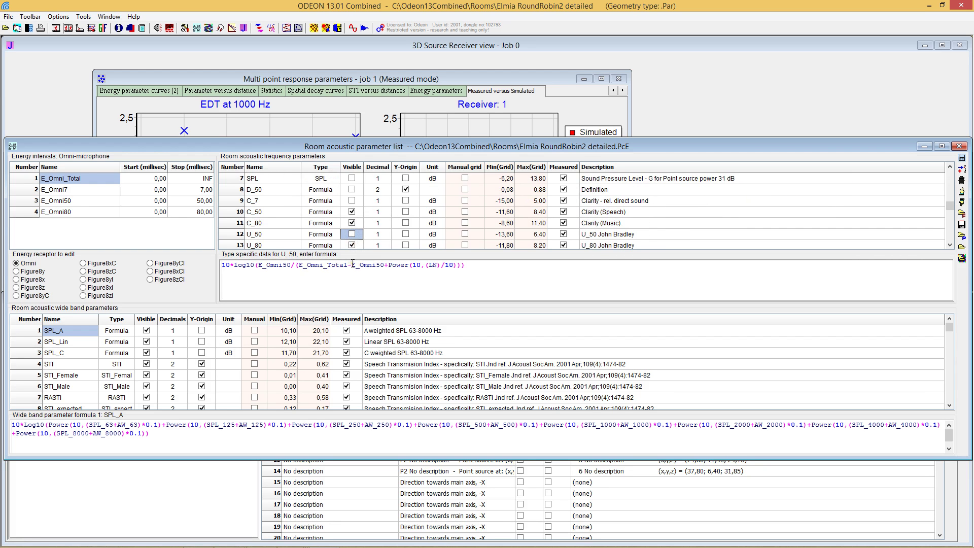
Step: Step up through the parameters via T_20 to EDT to review its 0,0–10,0 dB definition
scroll(353, 262, "down", 1)
scroll(353, 263, "down", 1)
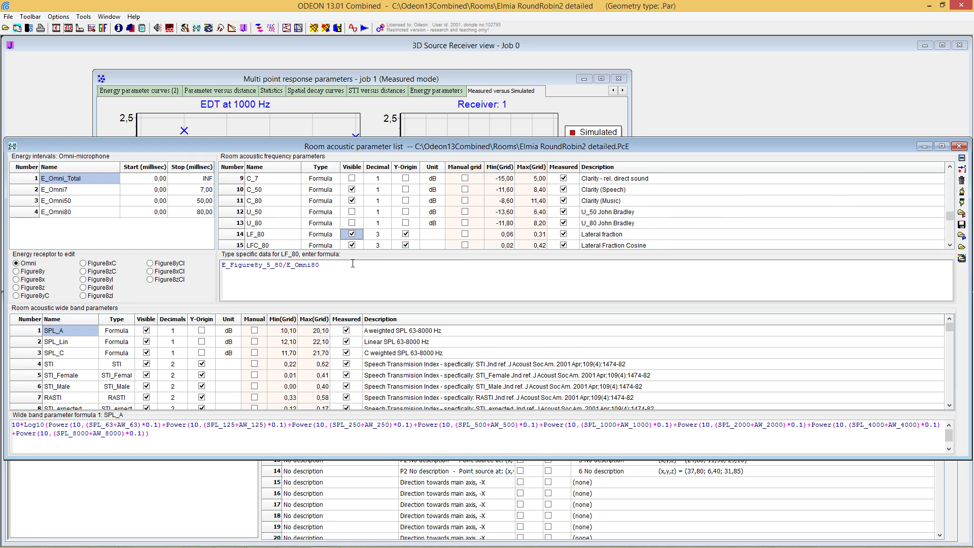
scroll(353, 263, "down", 3)
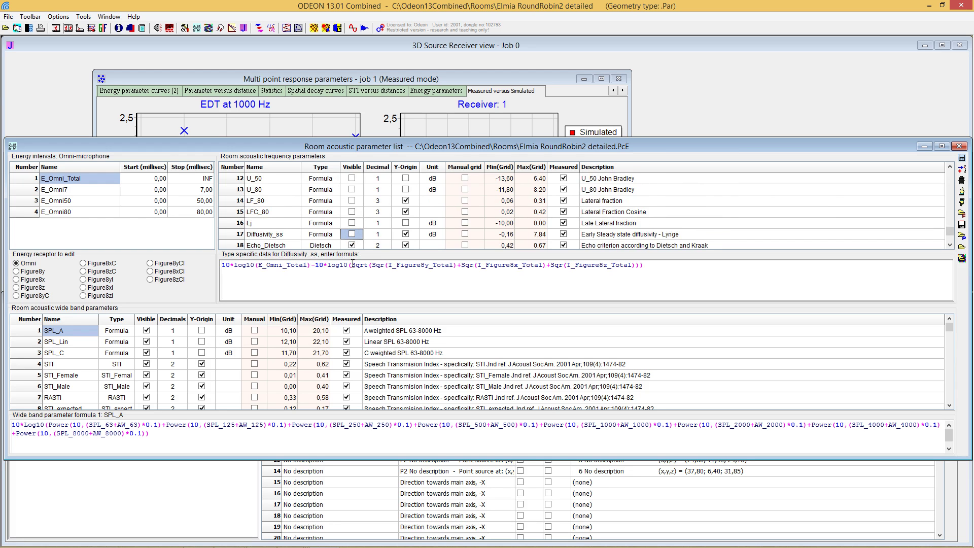
scroll(353, 262, "up", 7)
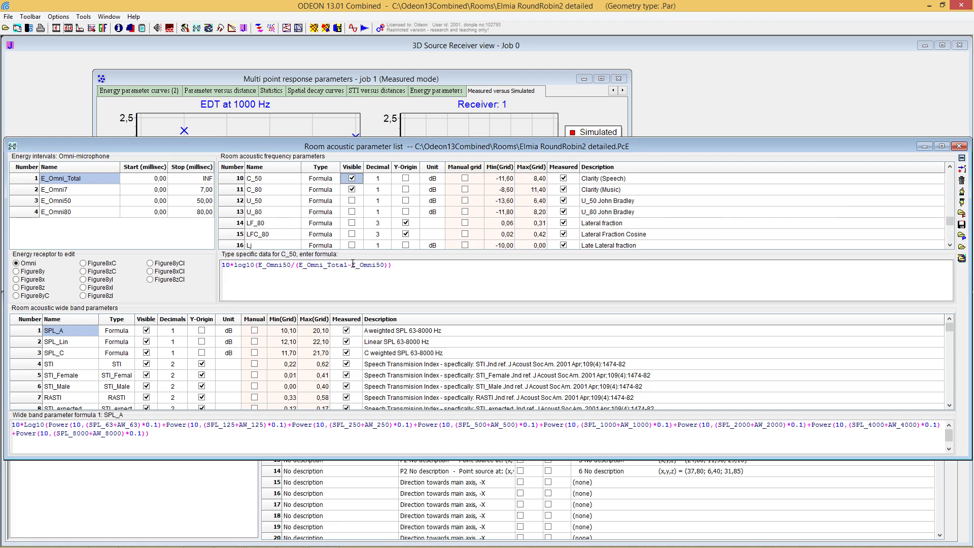
scroll(352, 263, "up", 5)
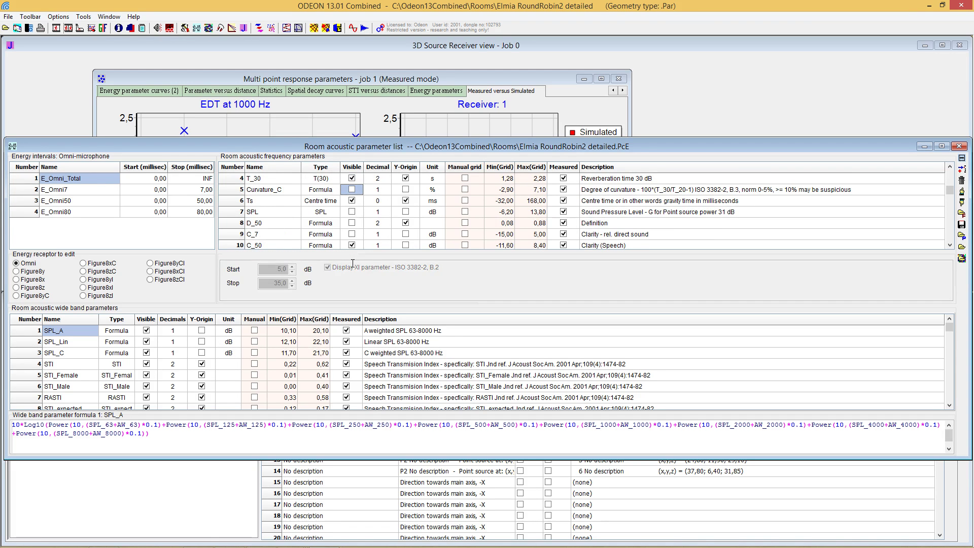
scroll(353, 263, "down", 1)
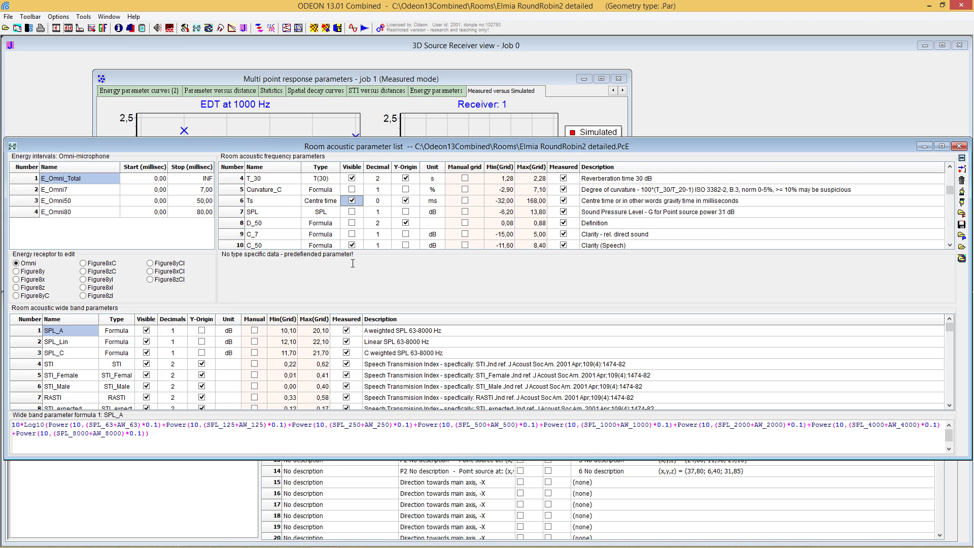
key("Up")
key("Up")
key("Up")
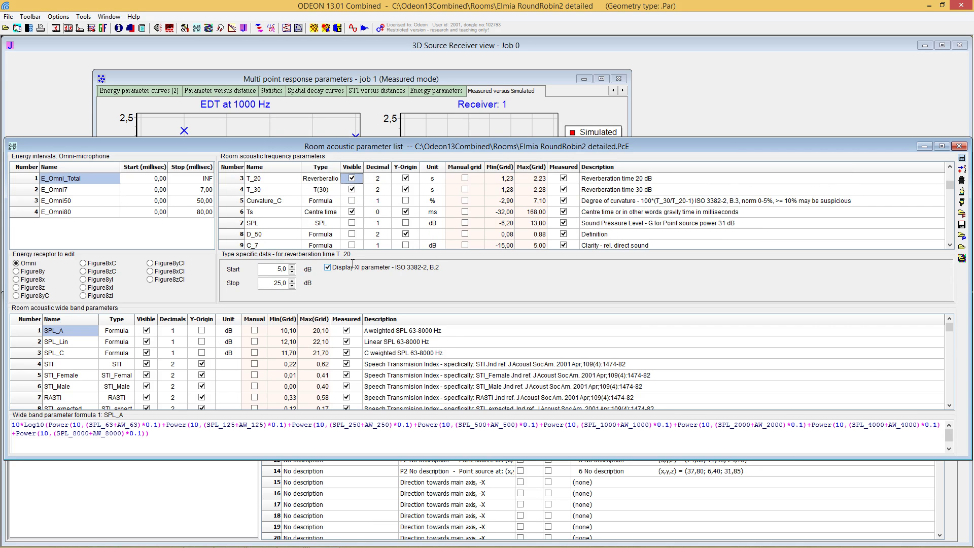
key("Up")
key("Up")
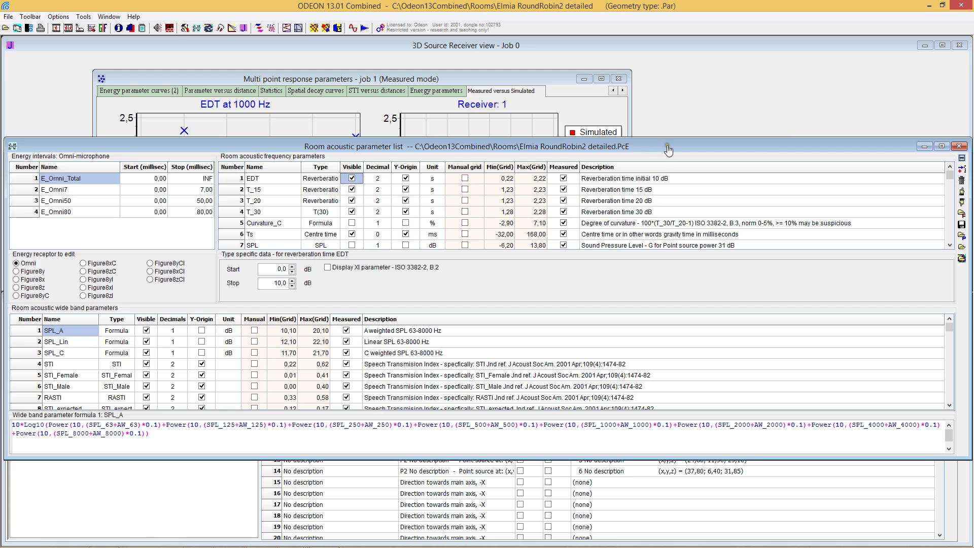
Step: Close the parameter list and set up the average-error calculation for jobs 1–2, transition orders up to 5, 500–2000 Hz
left_click(966, 147)
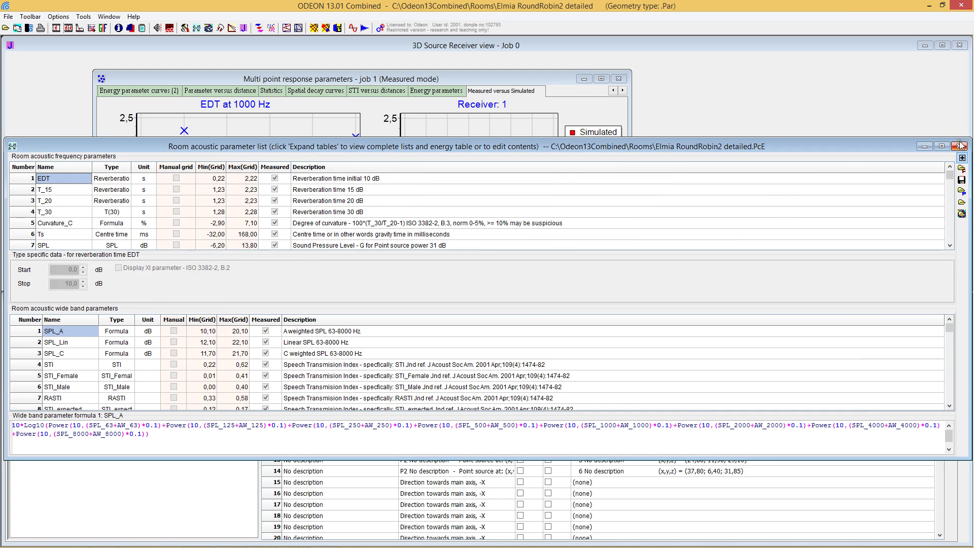
left_click(958, 147)
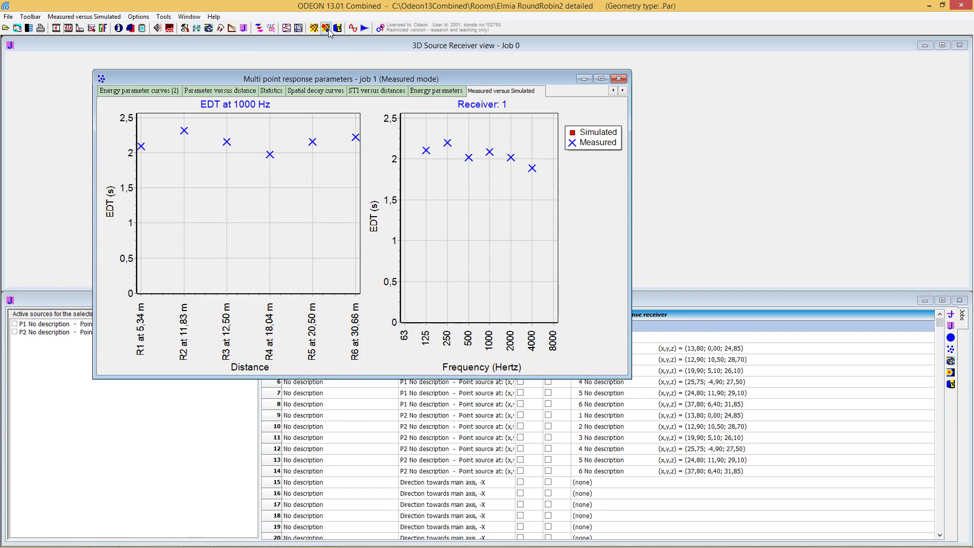
left_click(162, 17)
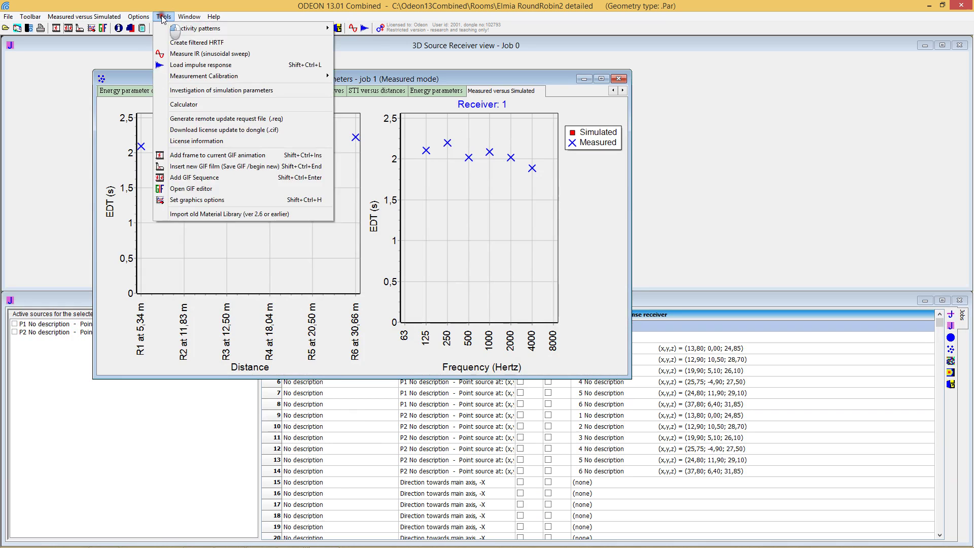
left_click(193, 91)
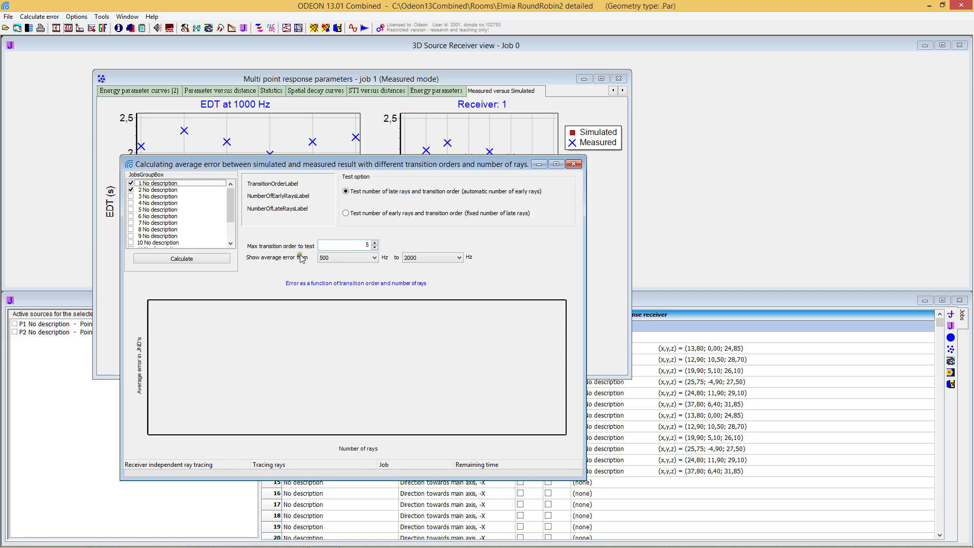
left_click(194, 260)
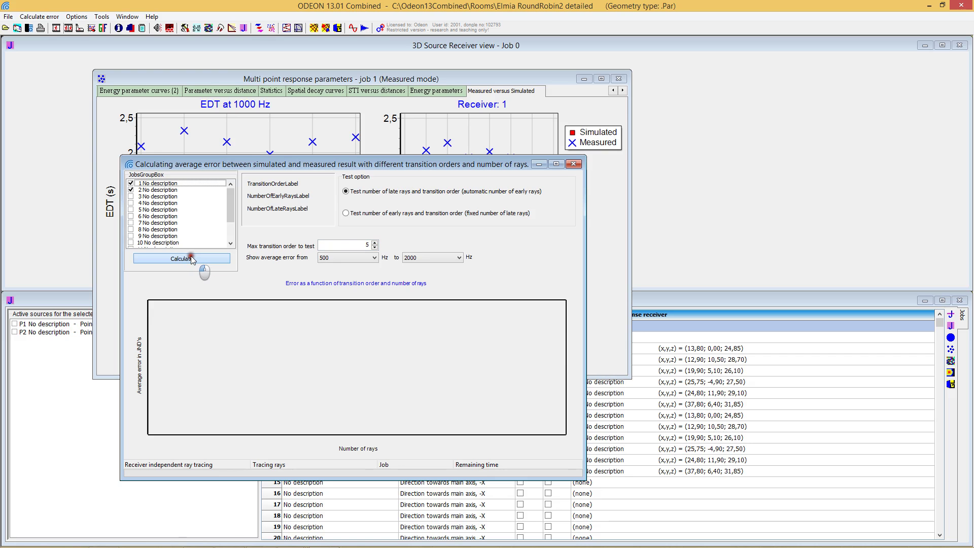
Step: Launch the average-error calculation, plotting error versus late rays for transition orders 0–5
left_click(190, 260)
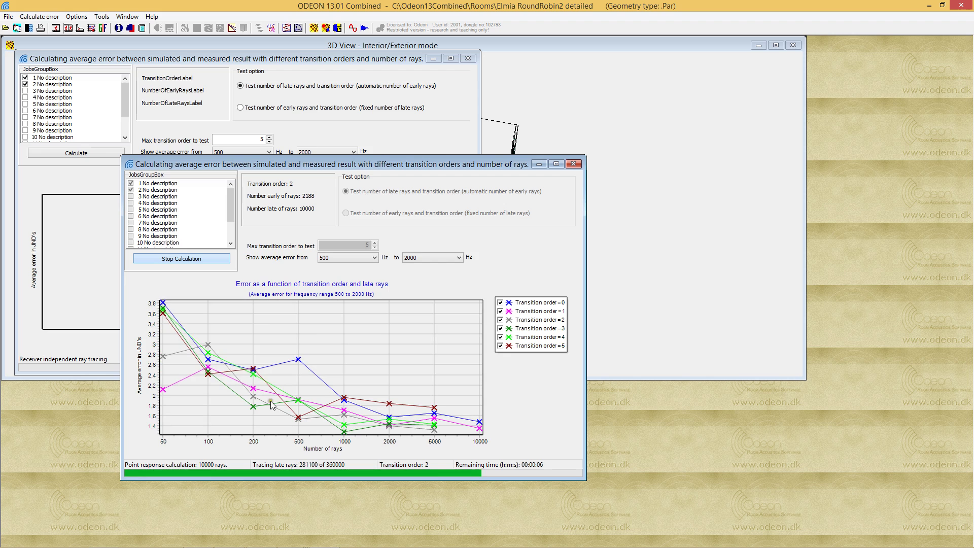
Step: Zoom the error chart in around 5000–10000 rays, then restore its full view
left_click(284, 377)
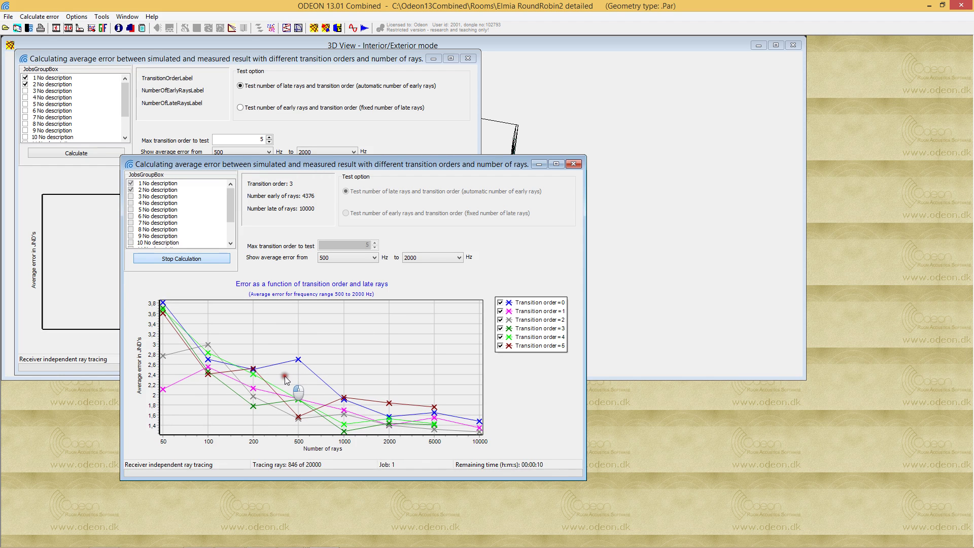
left_click_drag(285, 376, 491, 449)
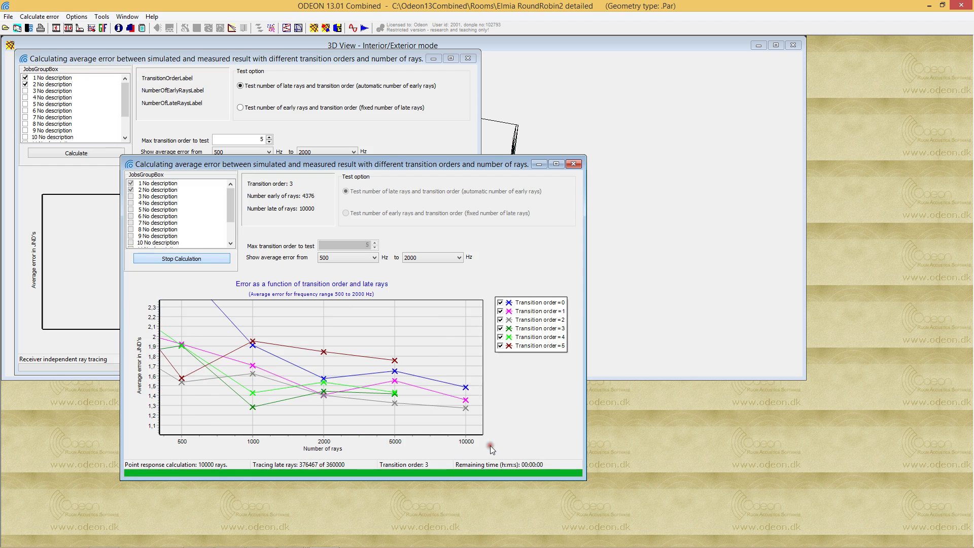
left_click_drag(393, 358, 483, 434)
left_click_drag(258, 357, 454, 410)
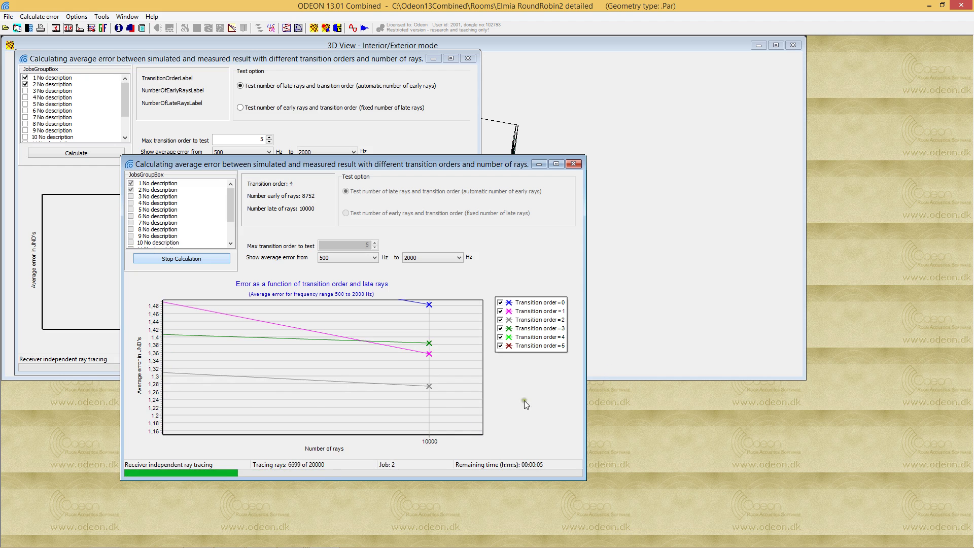
left_click_drag(472, 417, 421, 362)
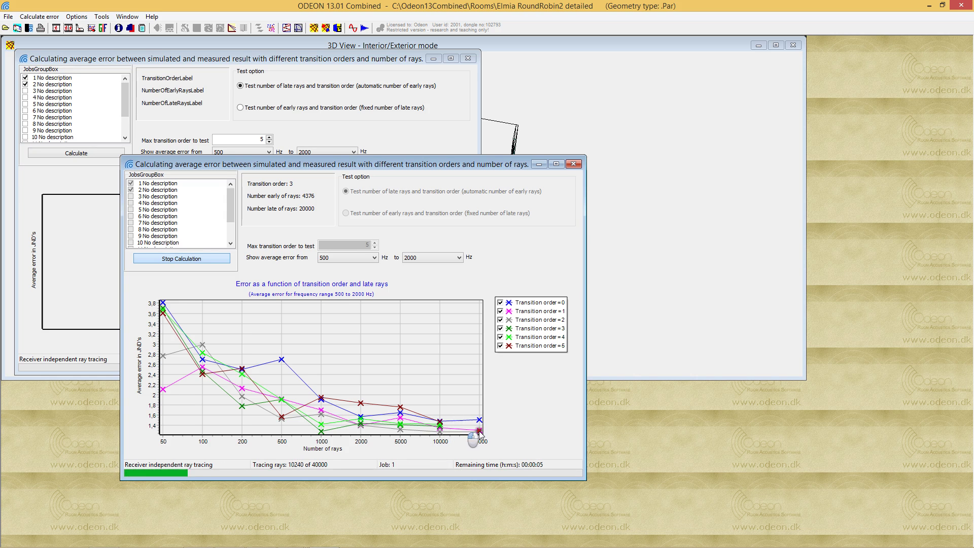
Step: Zoom the error chart onto the 20000-ray results while the calculation continues
left_click(479, 430)
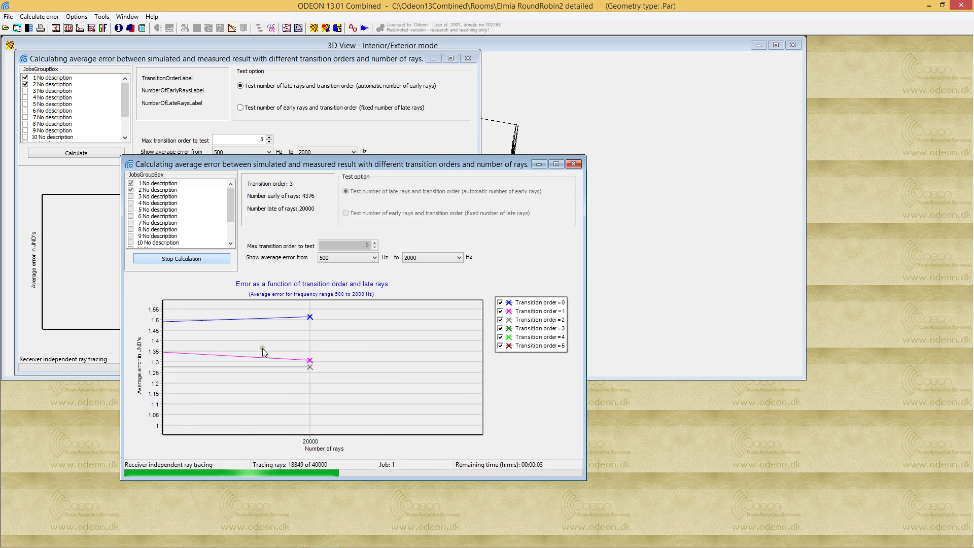